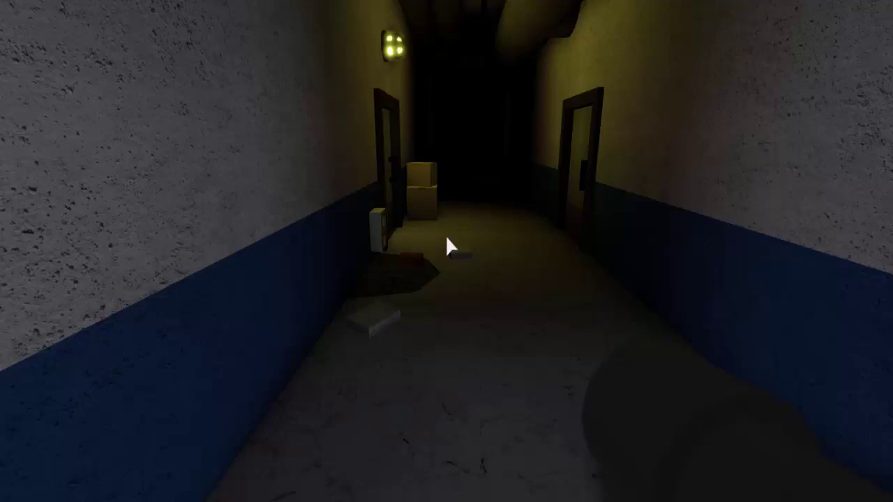
key(w)
key(d)
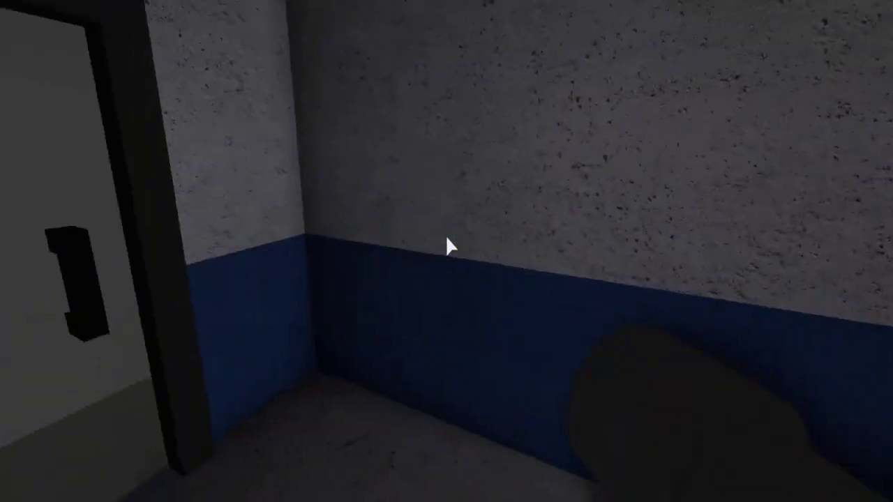
key(w)
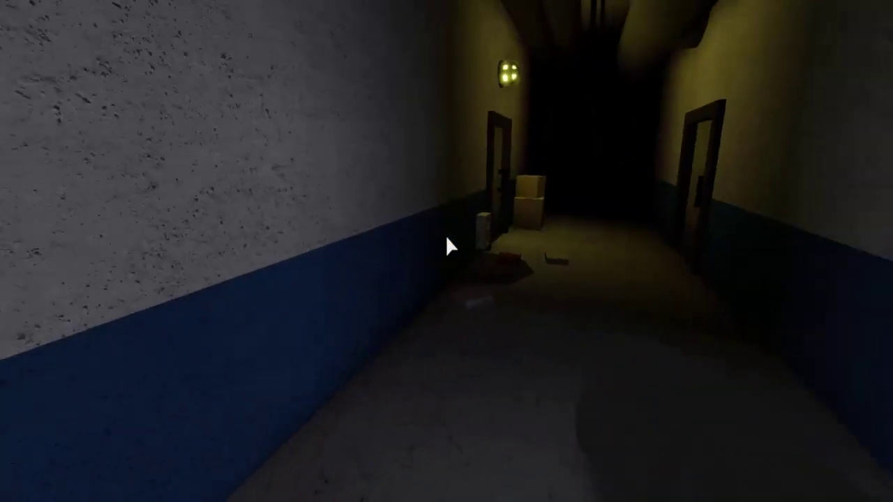
key(w)
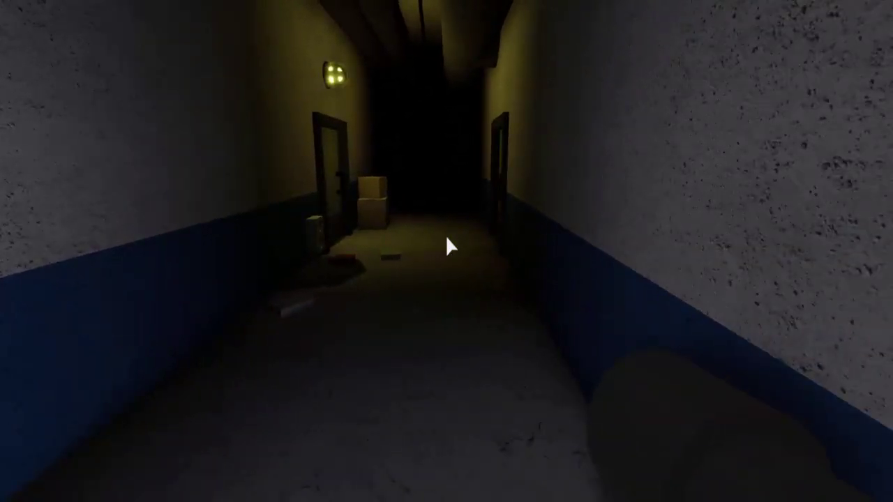
key(w)
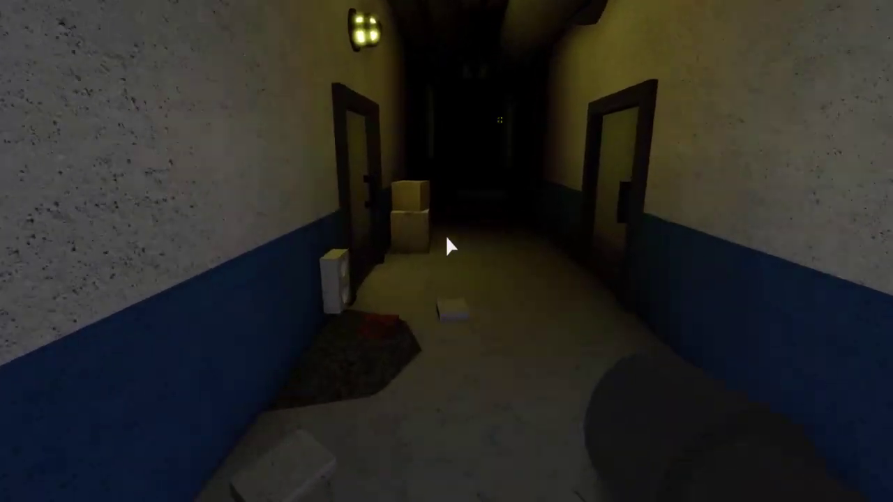
key(w)
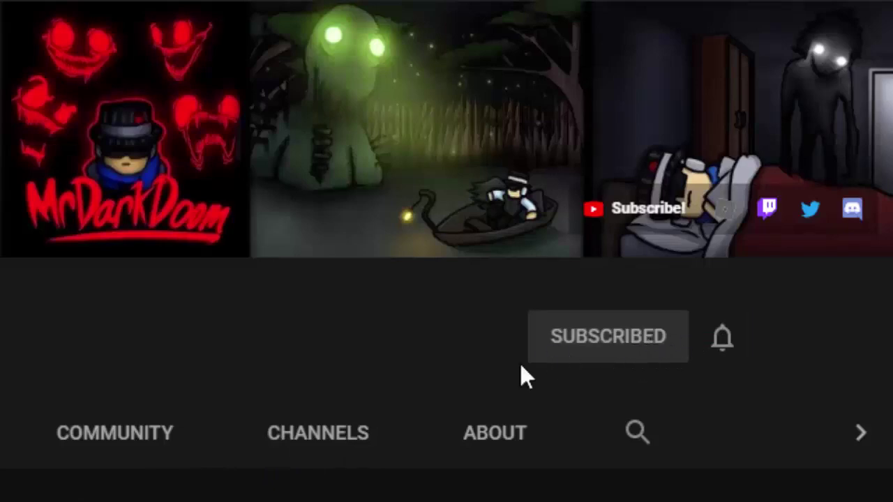
click(722, 337)
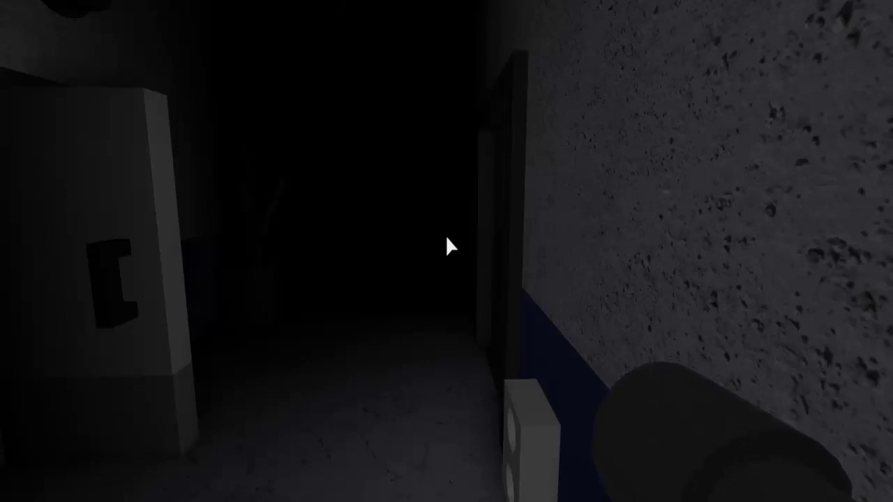
key(w)
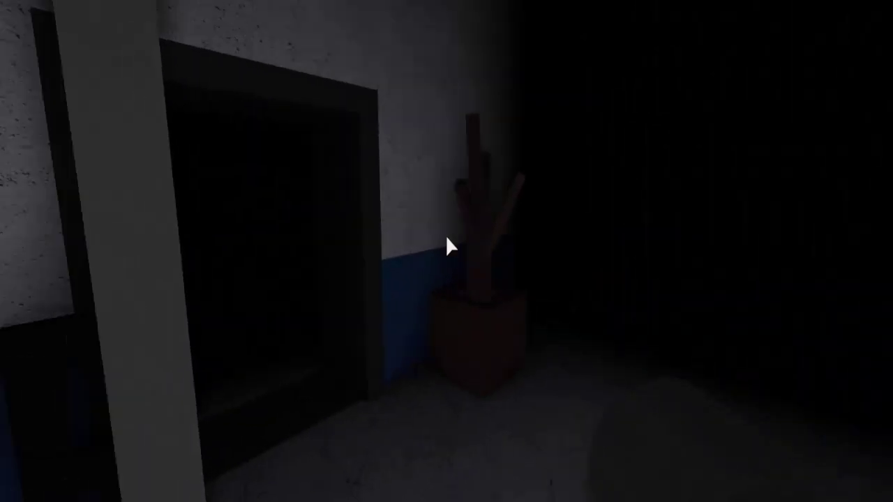
key(w)
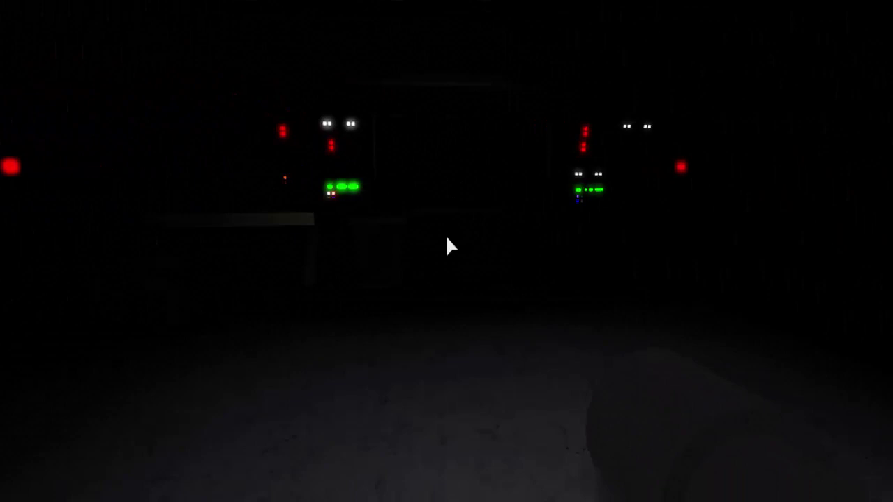
key(w)
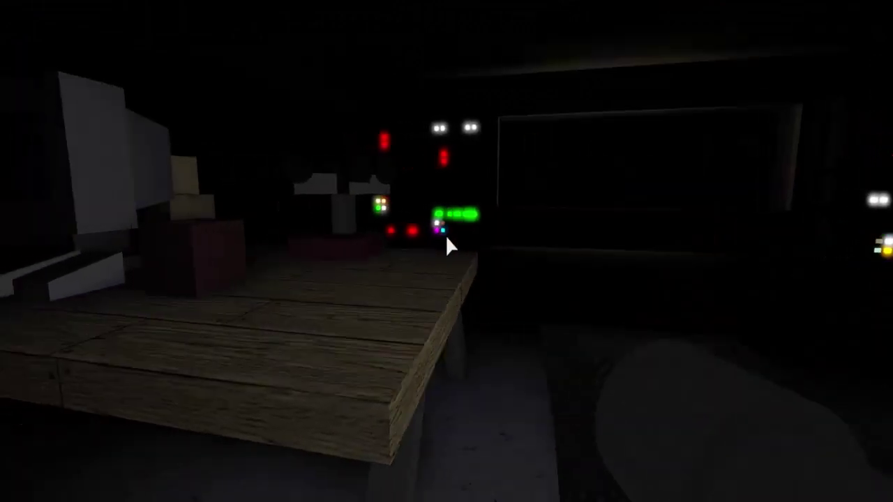
key(w)
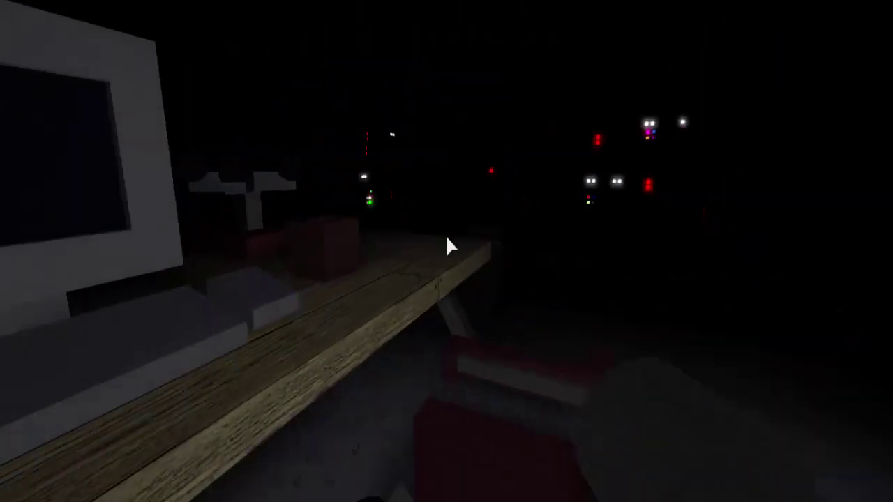
key(w)
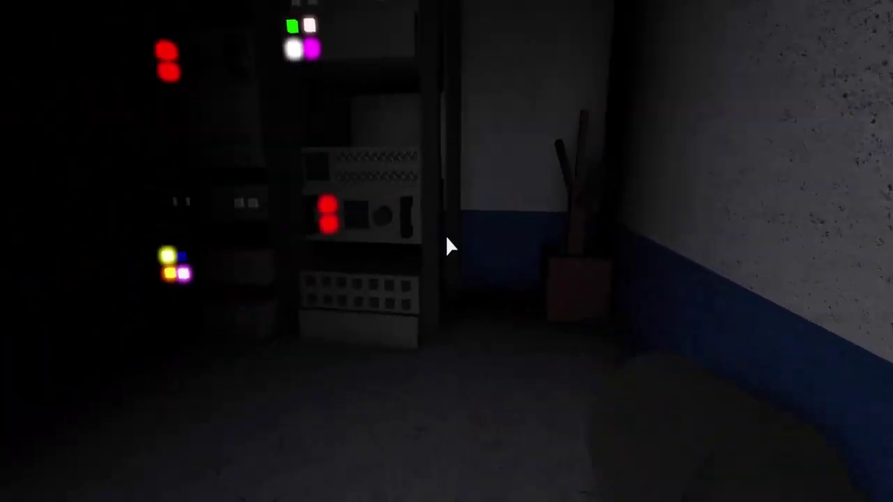
key(w)
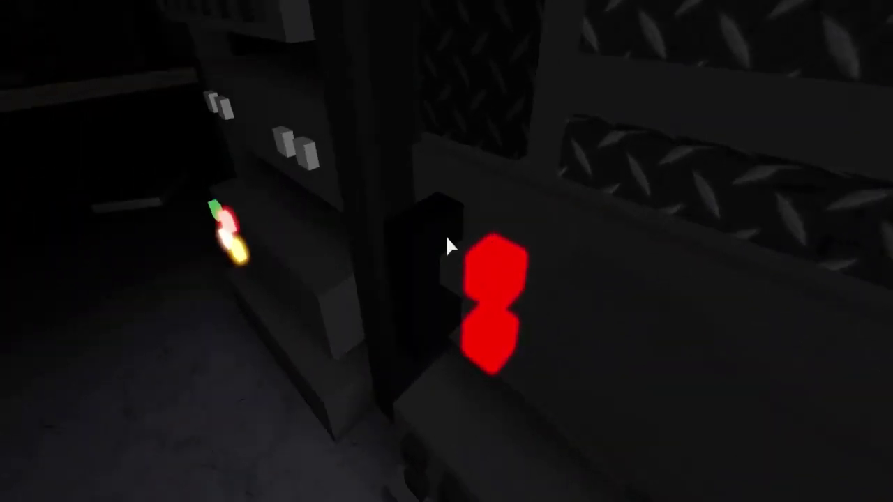
key(w)
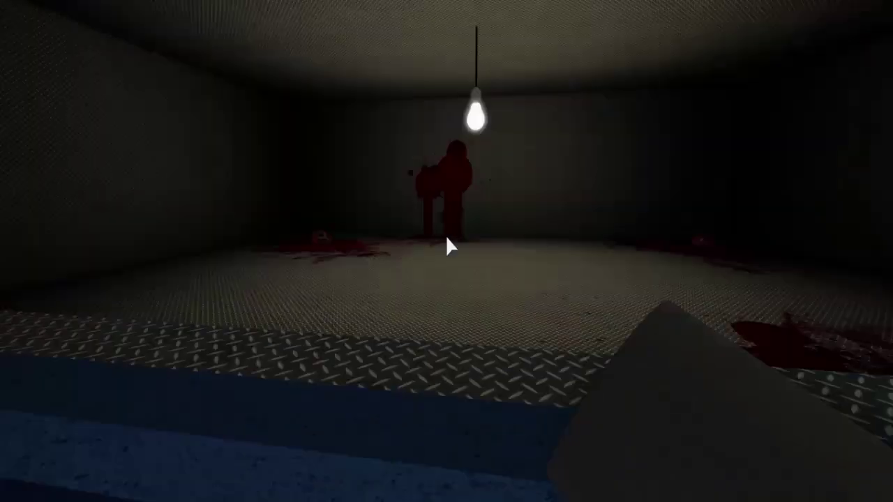
key(s)
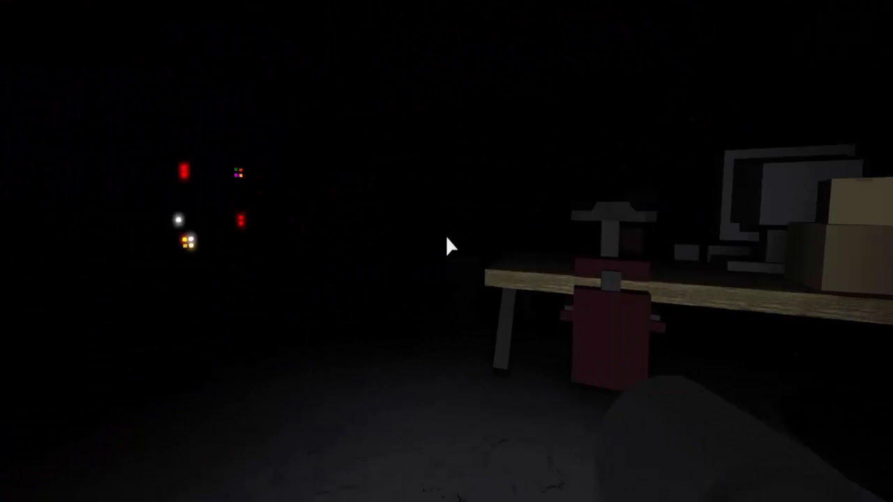
key(w)
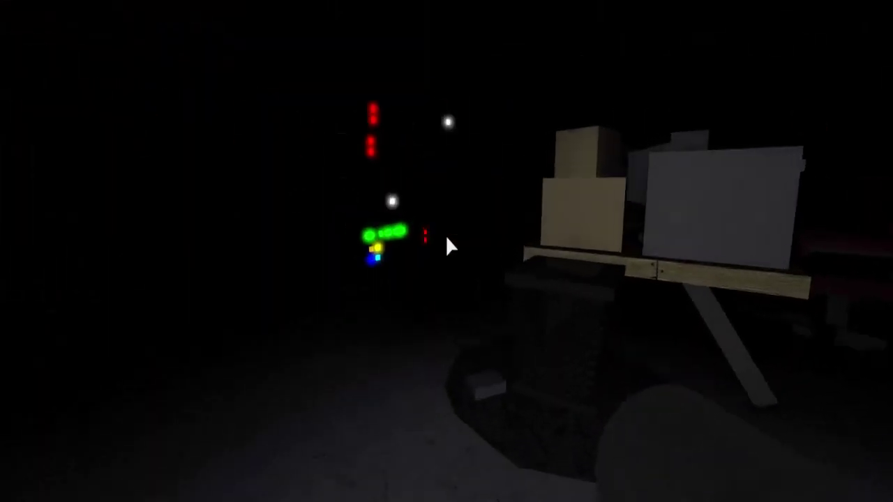
key(w)
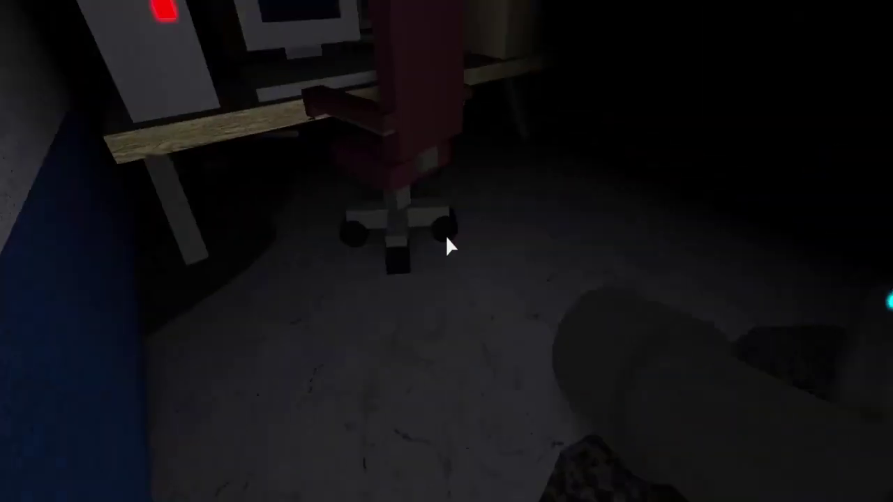
key(w)
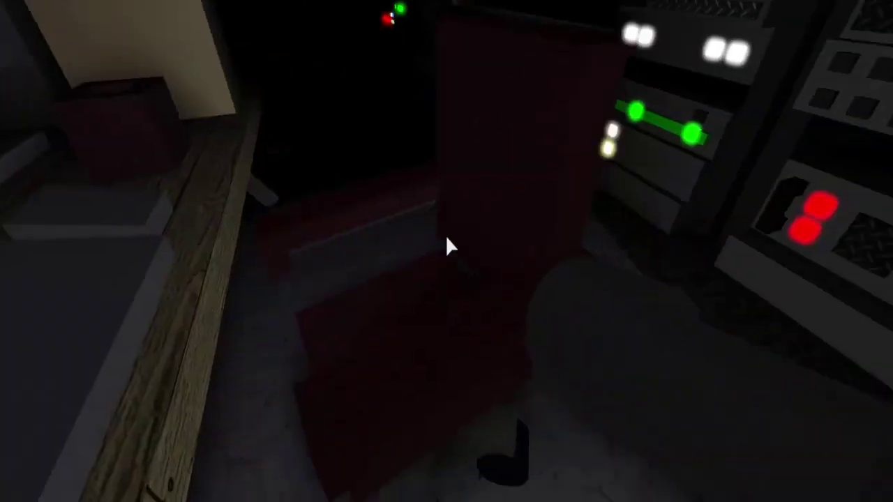
key(w)
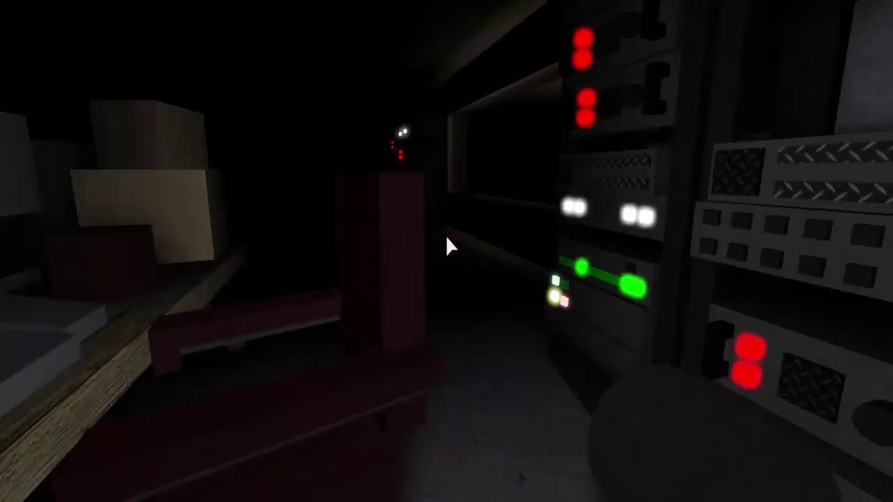
key(w)
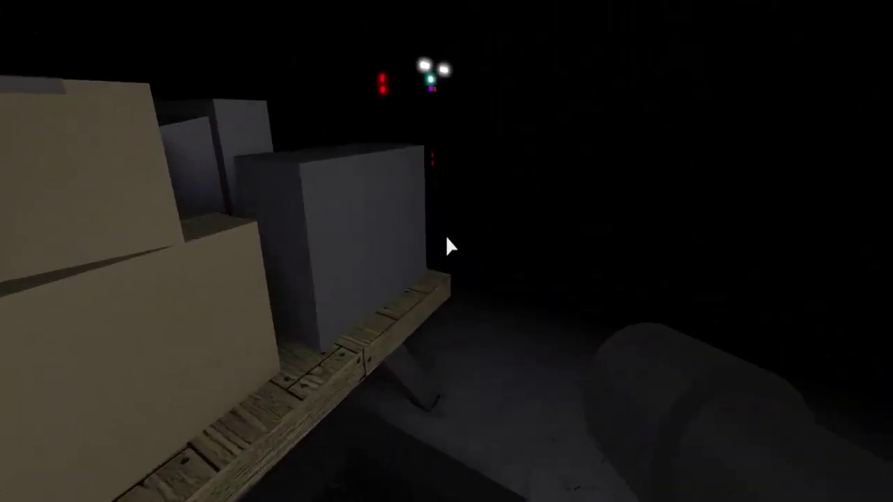
key(Right)
key(w)
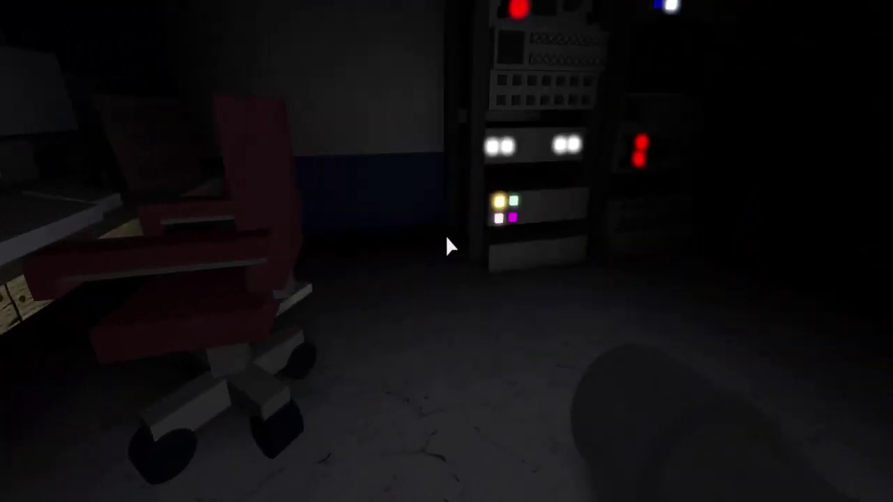
key(Right)
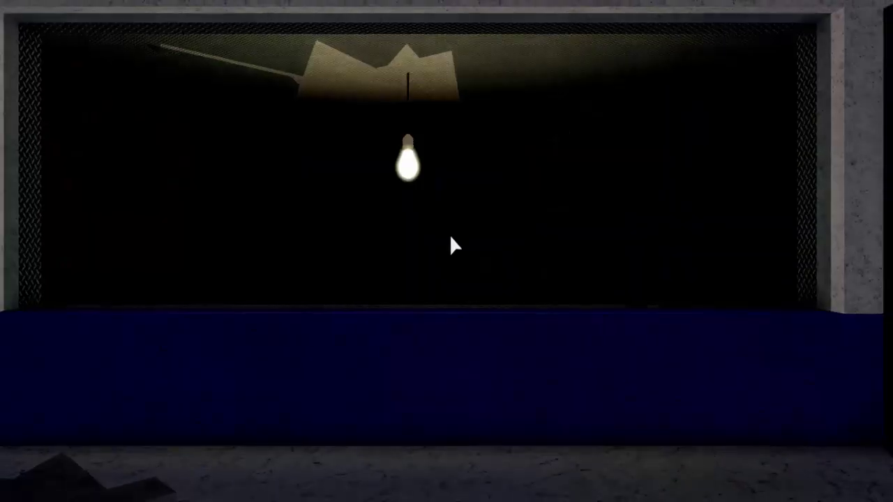